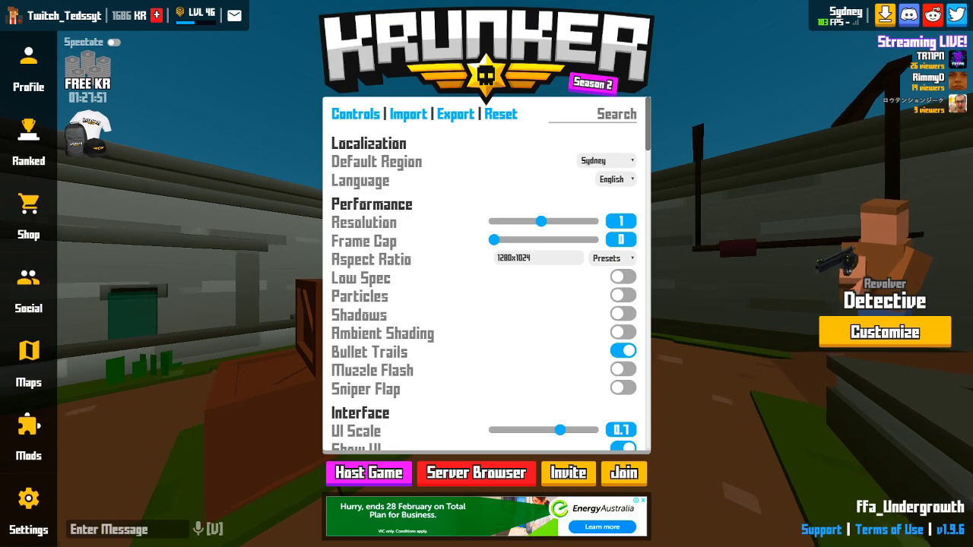
pyautogui.click(593, 221)
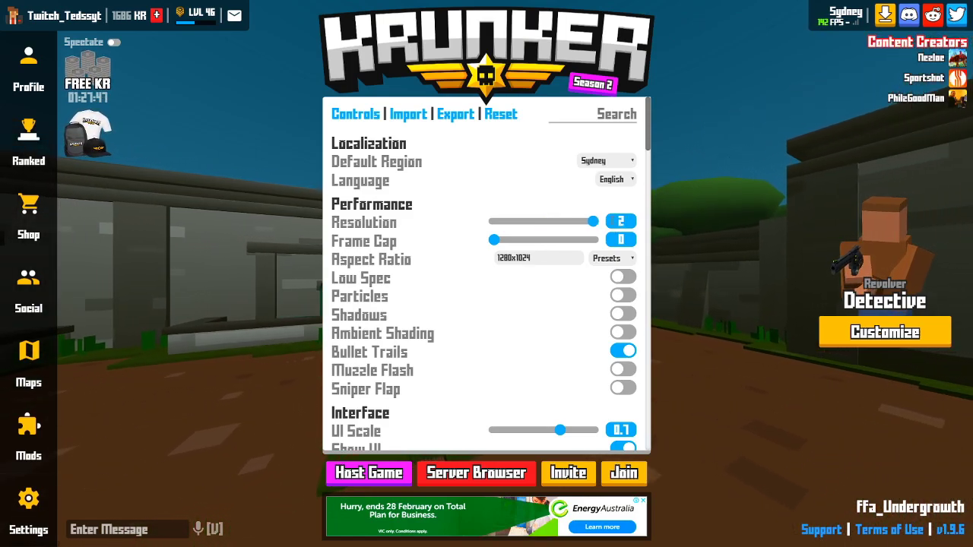
pyautogui.click(593, 223)
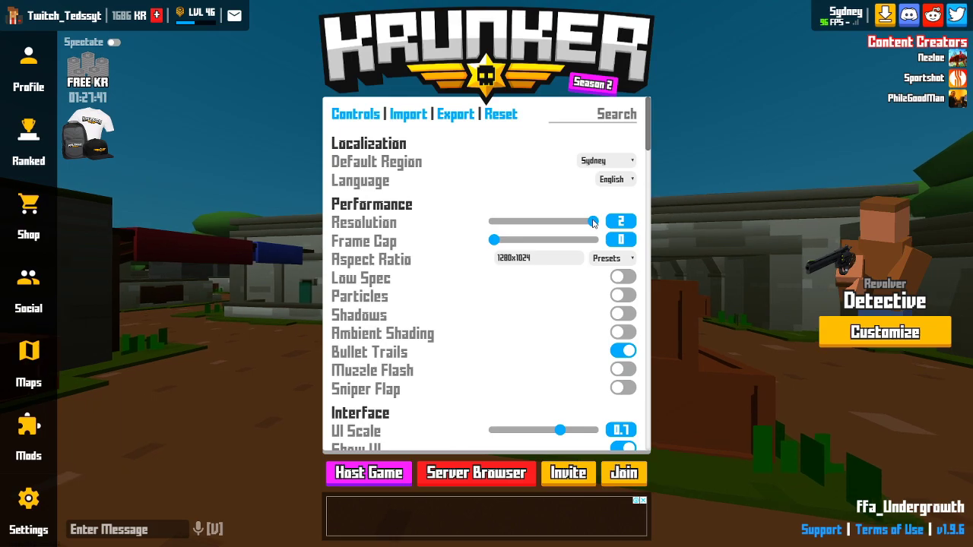
pyautogui.click(541, 222)
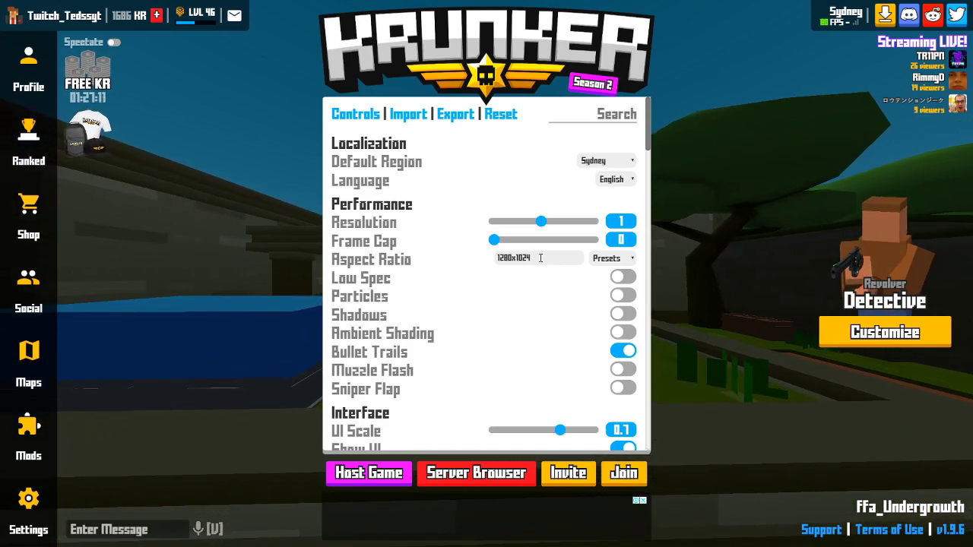
pyautogui.moveTo(540, 257); pyautogui.dragTo(491, 265)
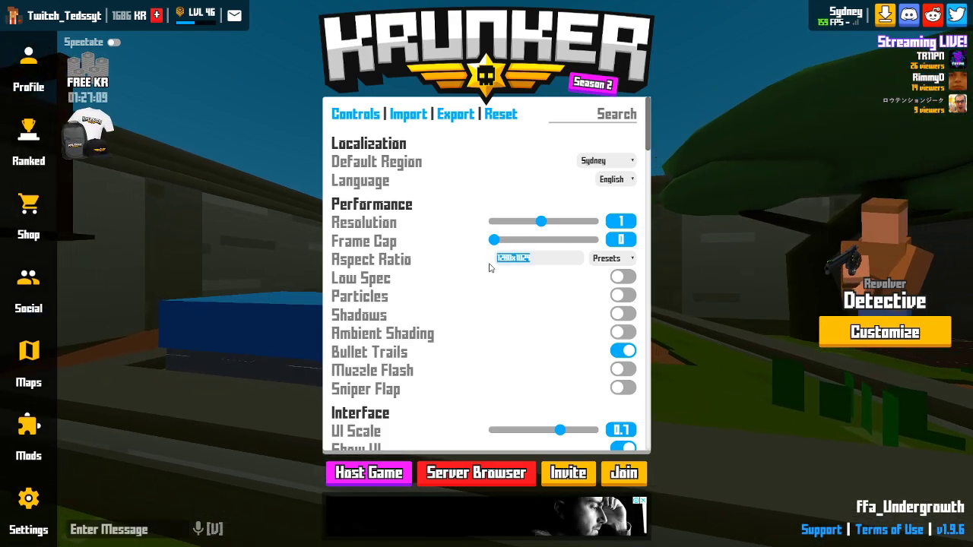
pyautogui.click(493, 260)
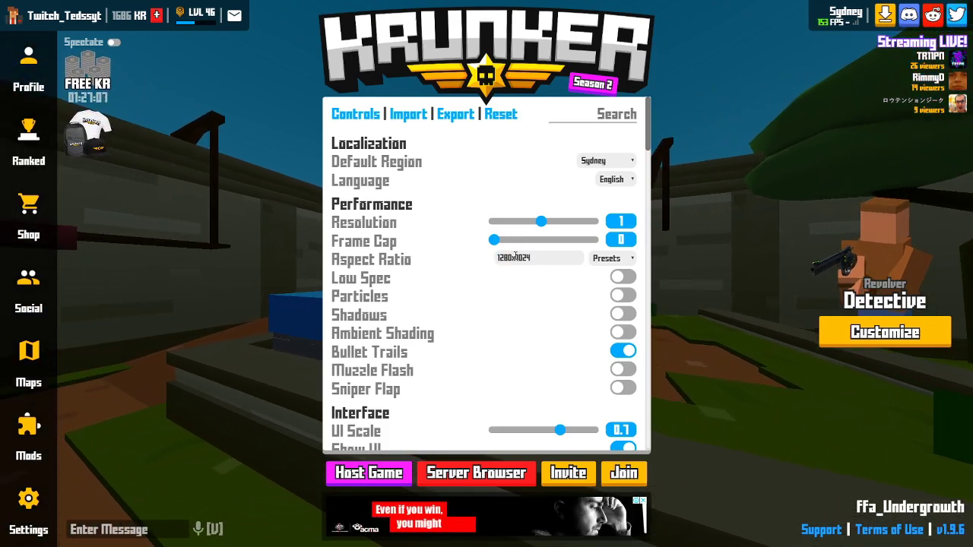
pyautogui.scroll(-1, 517, 305)
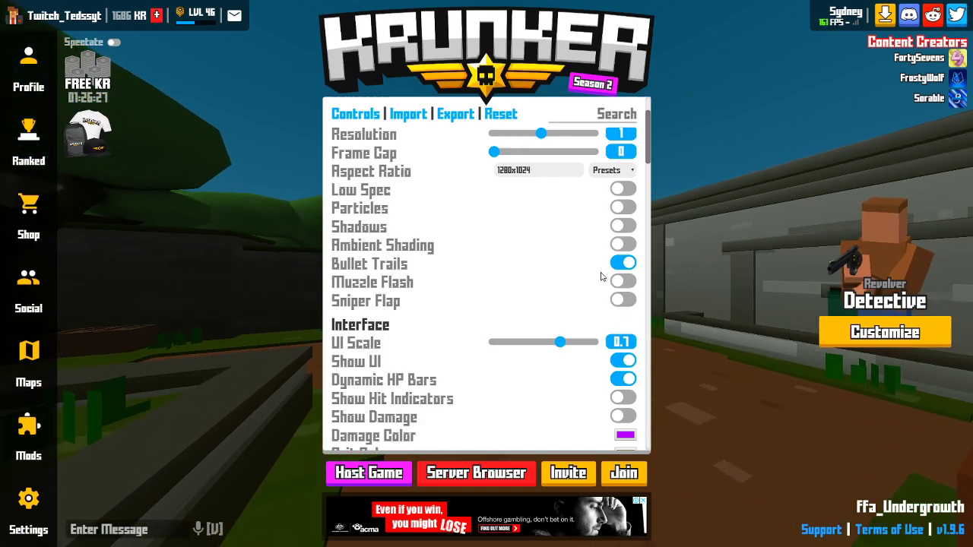
pyautogui.moveTo(648, 146); pyautogui.dragTo(650, 173)
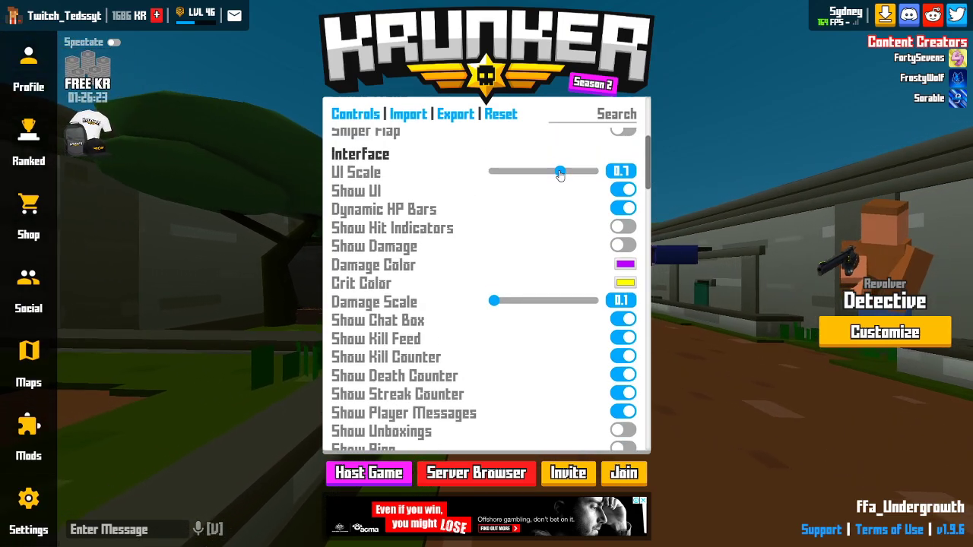
pyautogui.moveTo(560, 173); pyautogui.dragTo(480, 182)
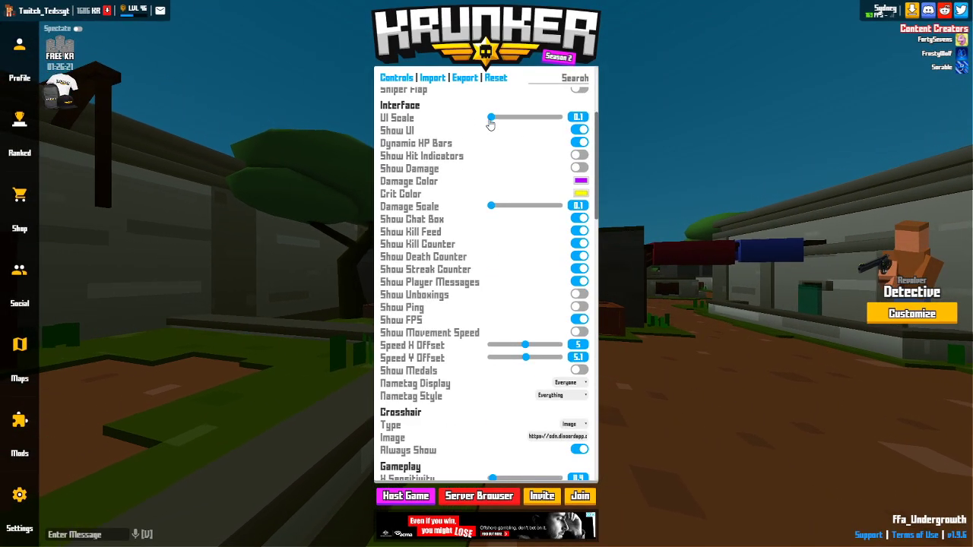
pyautogui.moveTo(493, 119); pyautogui.dragTo(552, 145)
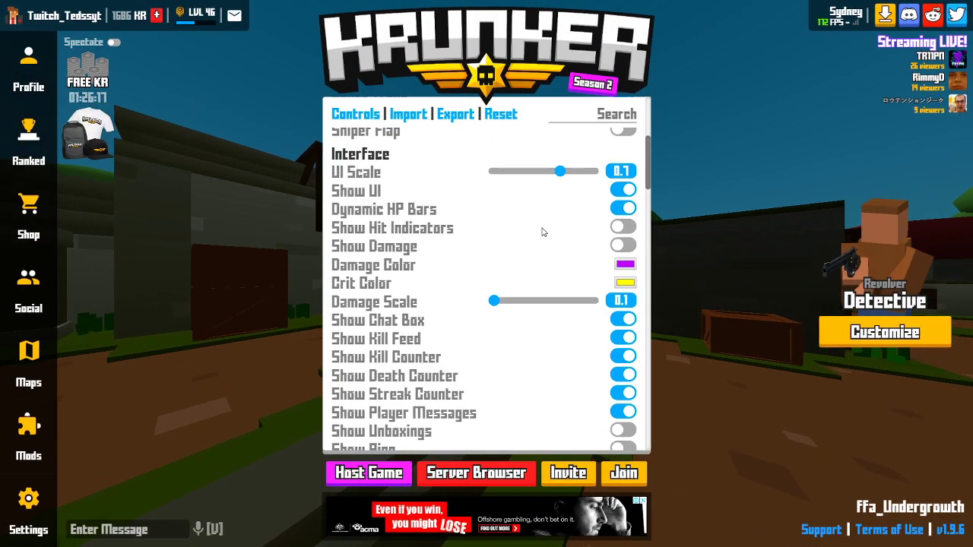
pyautogui.moveTo(560, 171); pyautogui.dragTo(454, 179)
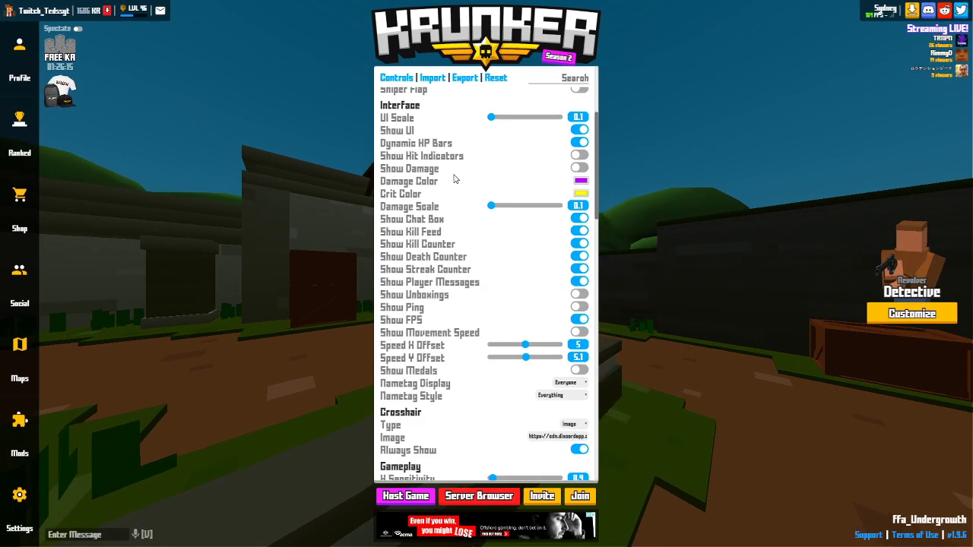
pyautogui.click(537, 117)
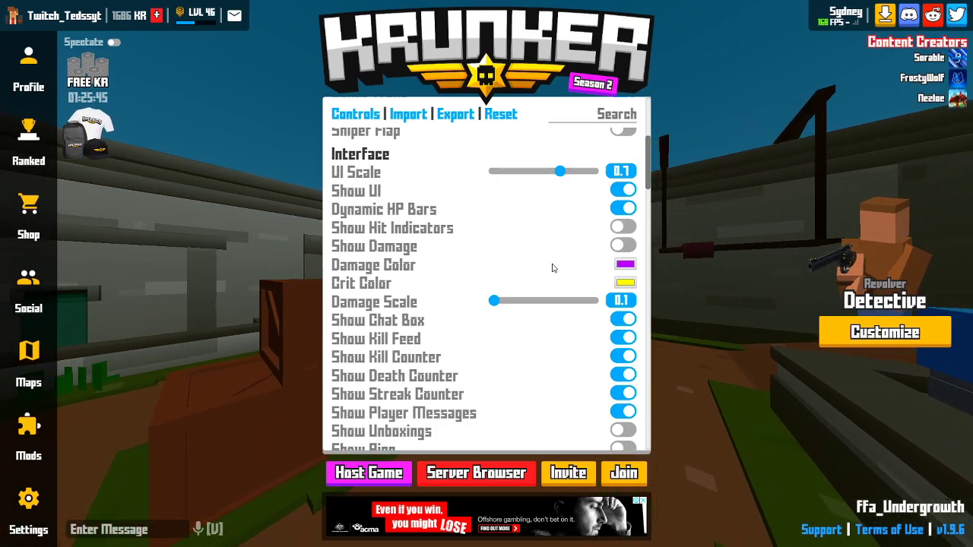
pyautogui.scroll(-1, 619, 225)
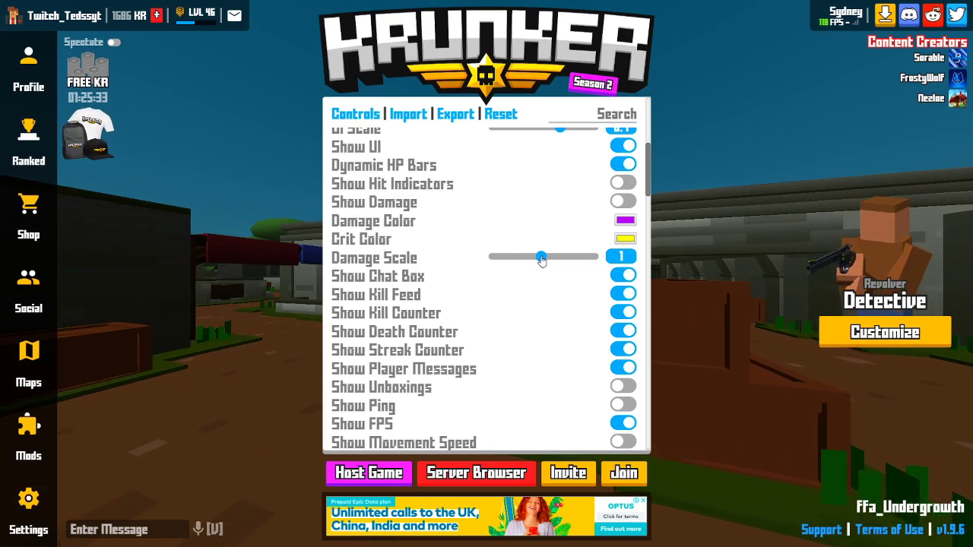
pyautogui.moveTo(540, 260); pyautogui.dragTo(480, 267)
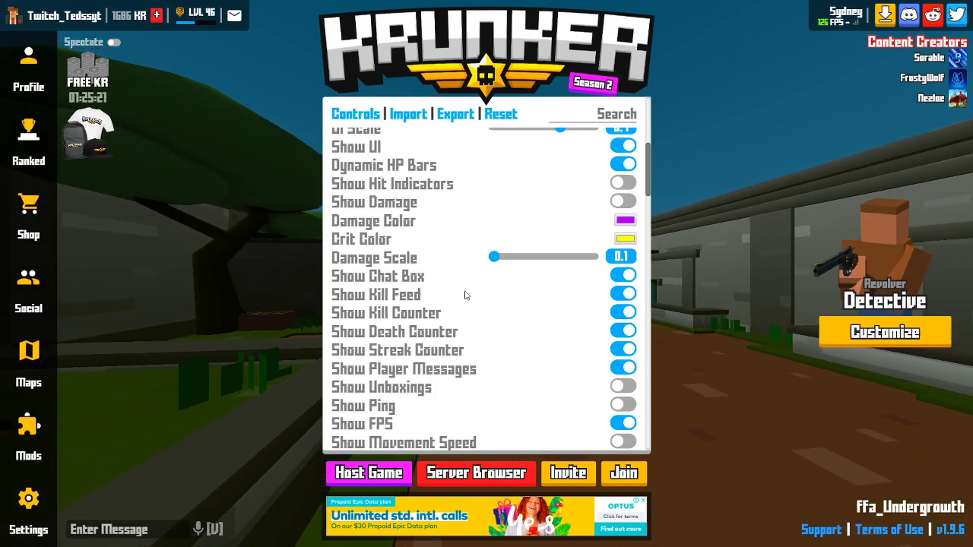
pyautogui.scroll(-1, 466, 295)
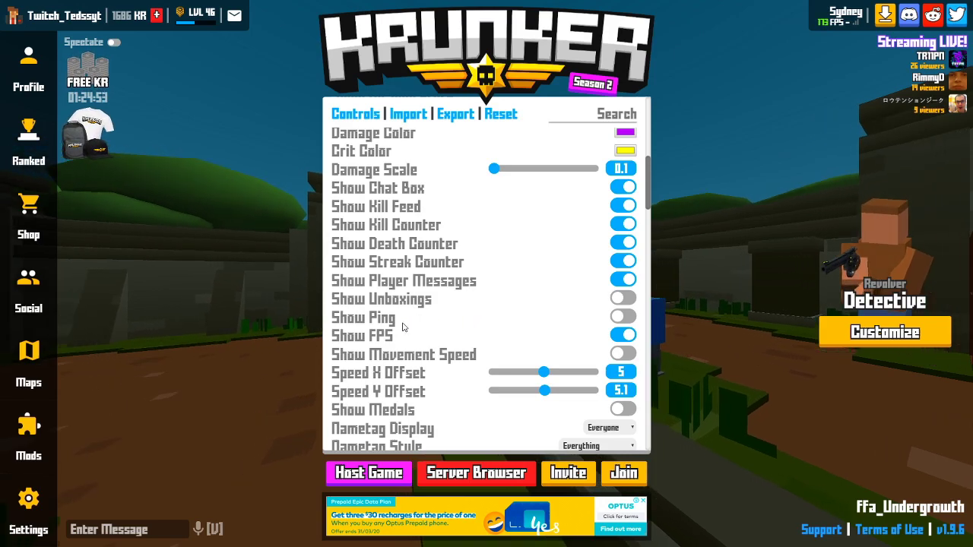
# - Scroll down the settings list to reach the Speed Y Offset slider
pyautogui.scroll(-1, 403, 327)
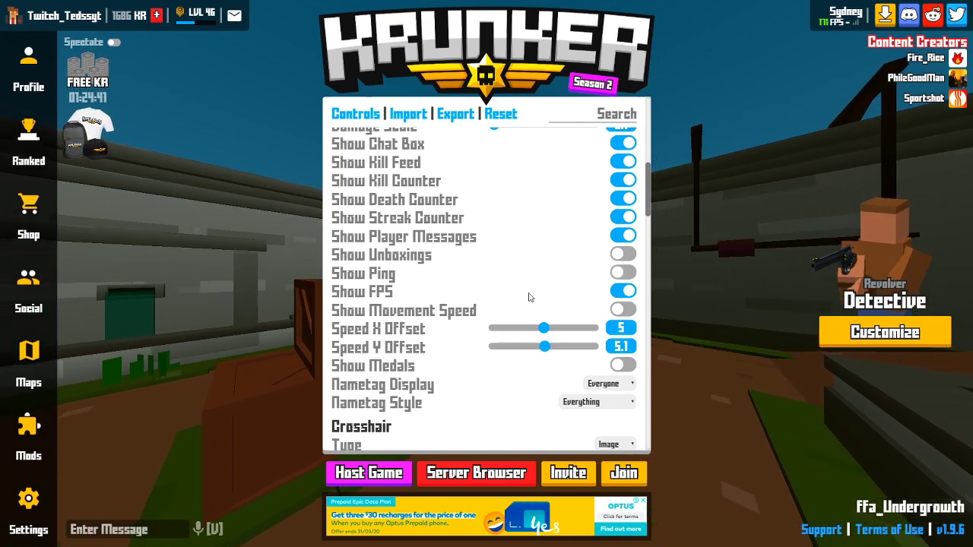
pyautogui.scroll(-1, 533, 297)
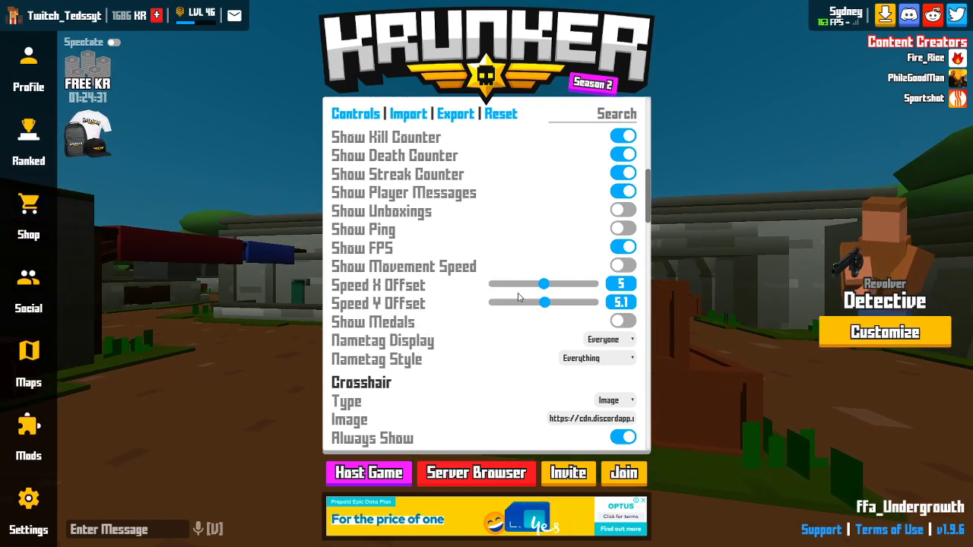
pyautogui.scroll(-1, 494, 295)
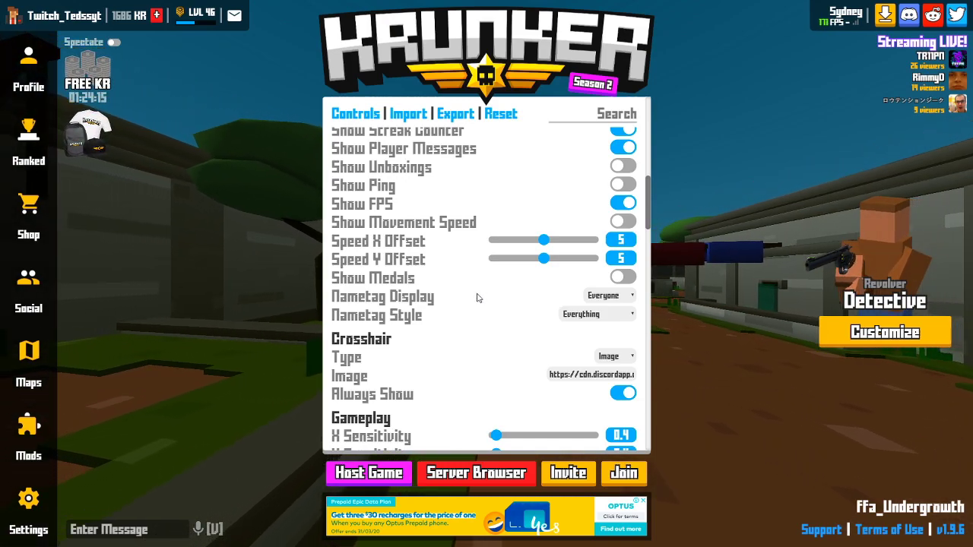
pyautogui.scroll(-1, 426, 262)
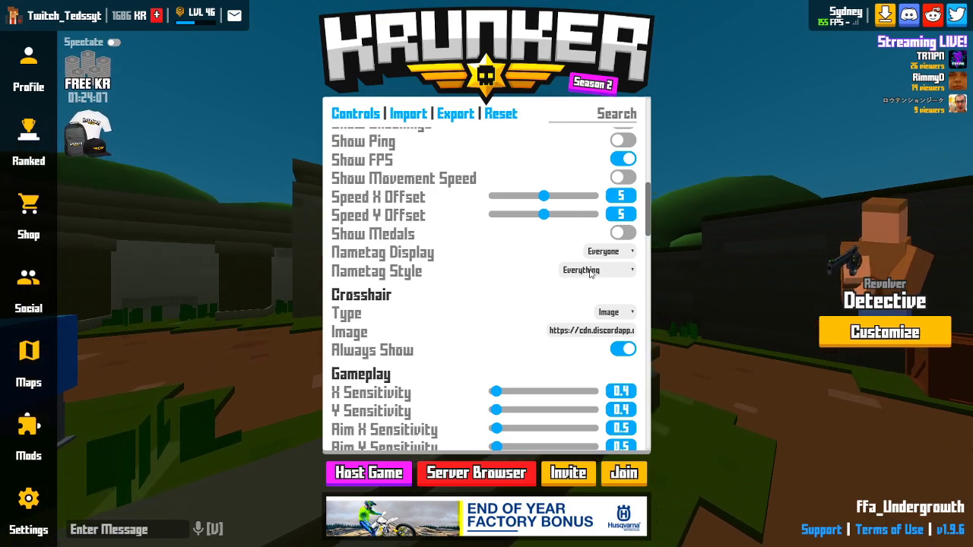
pyautogui.scroll(-2, 502, 277)
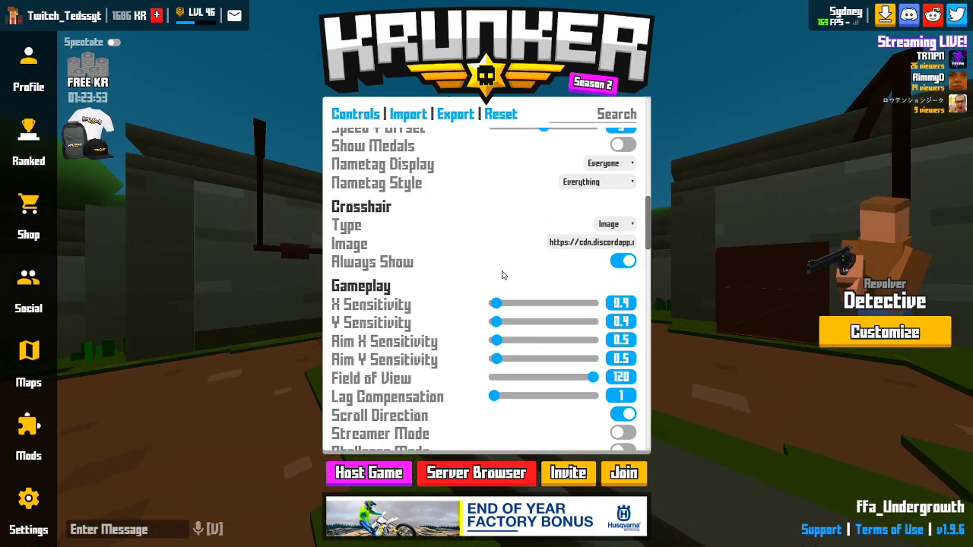
pyautogui.scroll(-1, 445, 266)
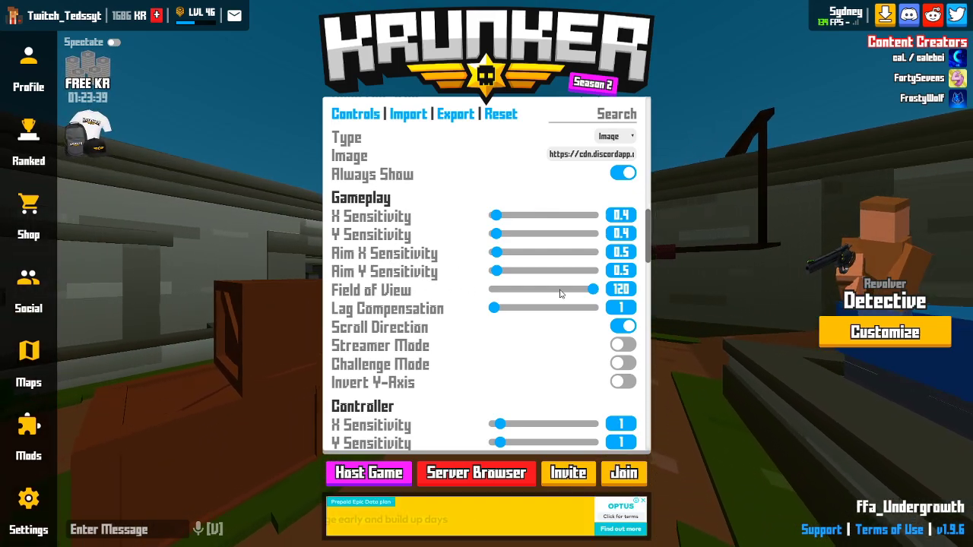
pyautogui.scroll(-1, 435, 283)
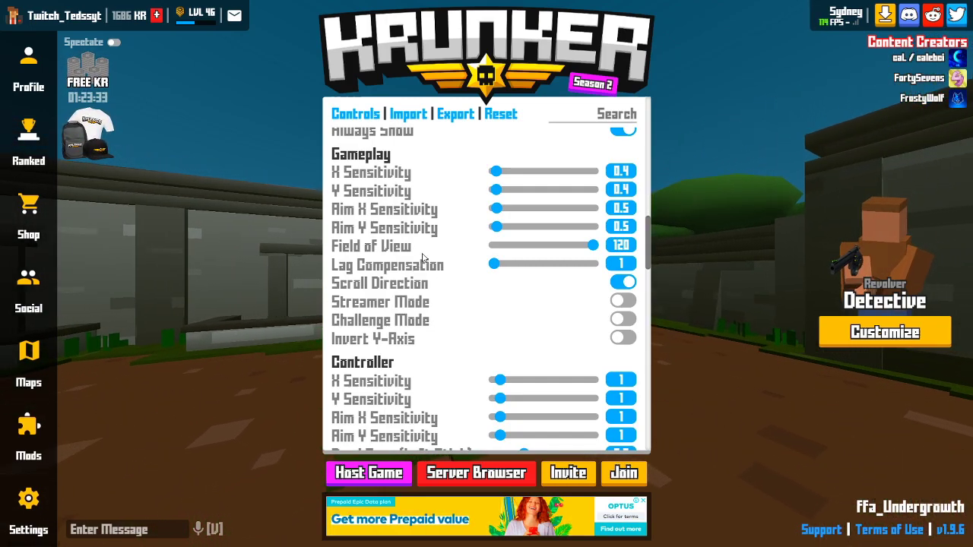
pyautogui.scroll(-1, 464, 251)
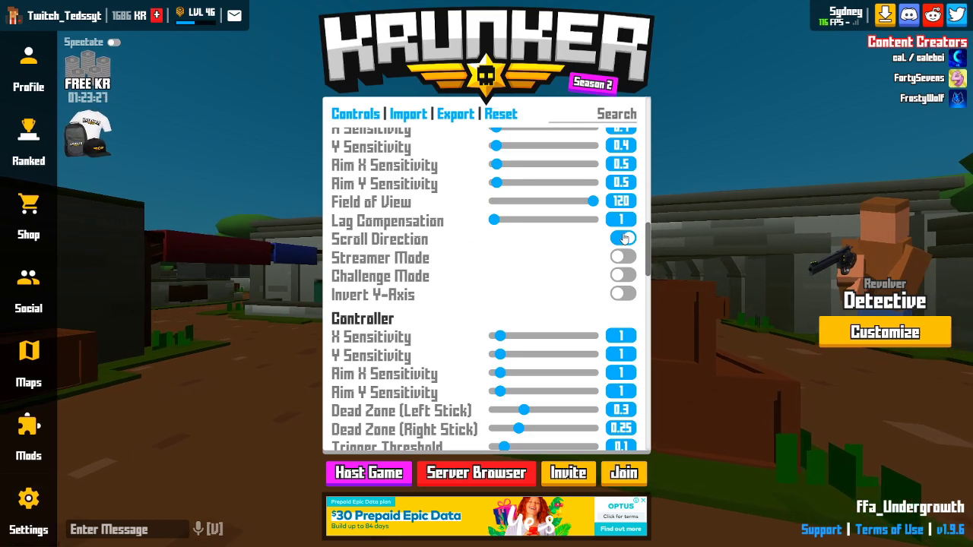
pyautogui.scroll(1, 502, 265)
pyautogui.scroll(-1, 502, 265)
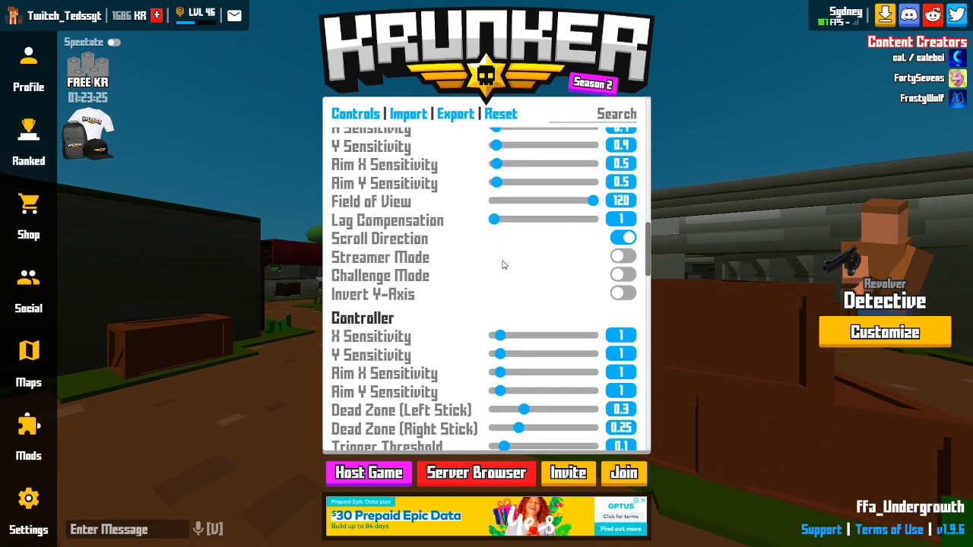
pyautogui.scroll(-1, 502, 265)
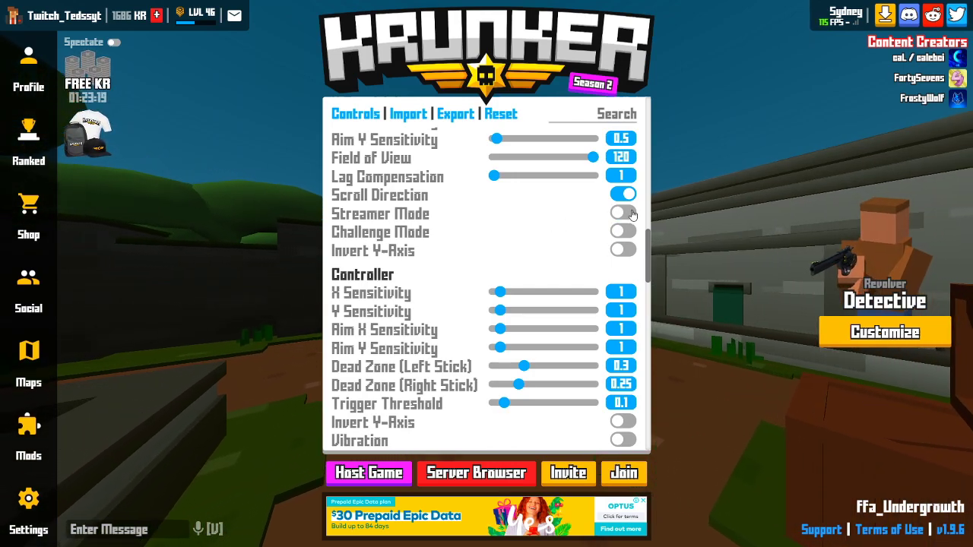
pyautogui.scroll(-3, 588, 228)
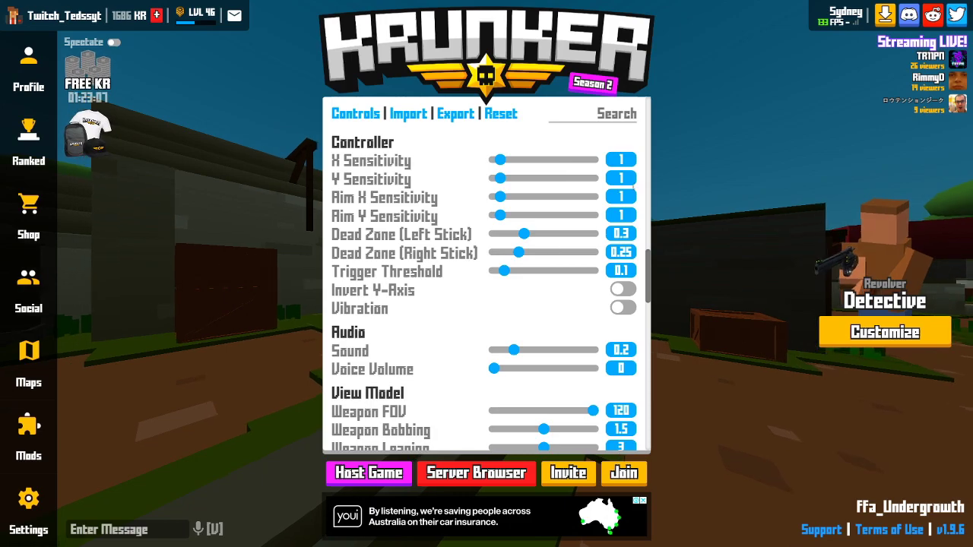
pyautogui.scroll(-3, 555, 245)
pyautogui.moveTo(506, 241); pyautogui.dragTo(424, 245)
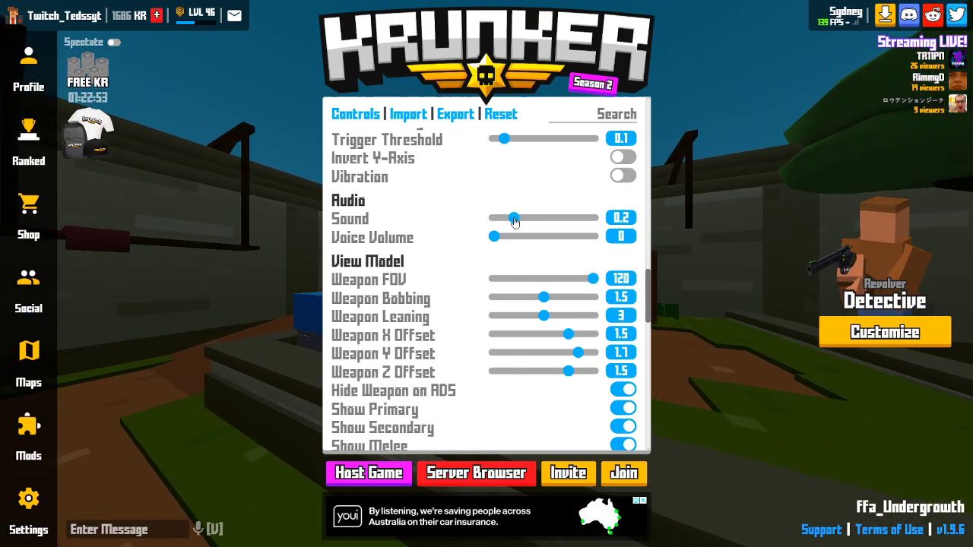
pyautogui.scroll(-3, 454, 265)
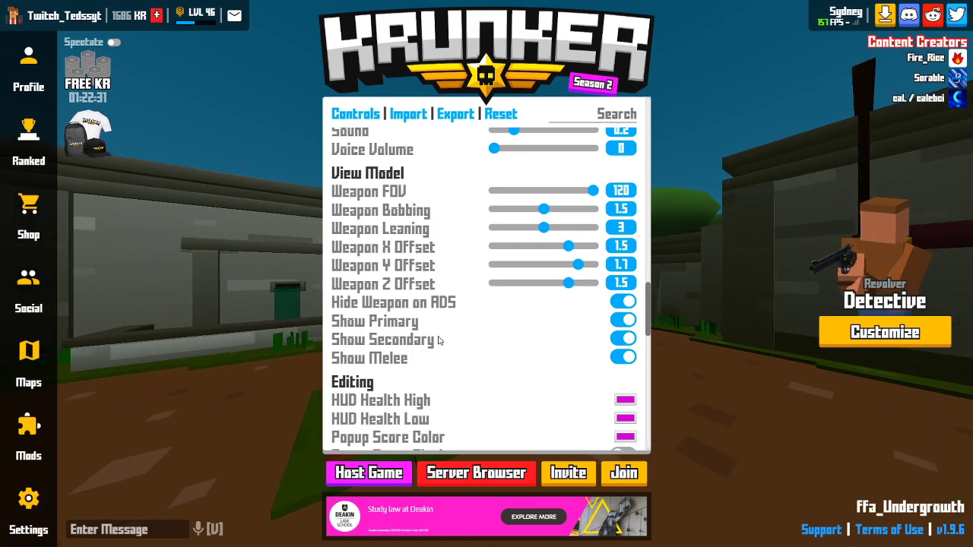
# - Scroll down past the View Model weapon visibility options
pyautogui.scroll(-1, 394, 289)
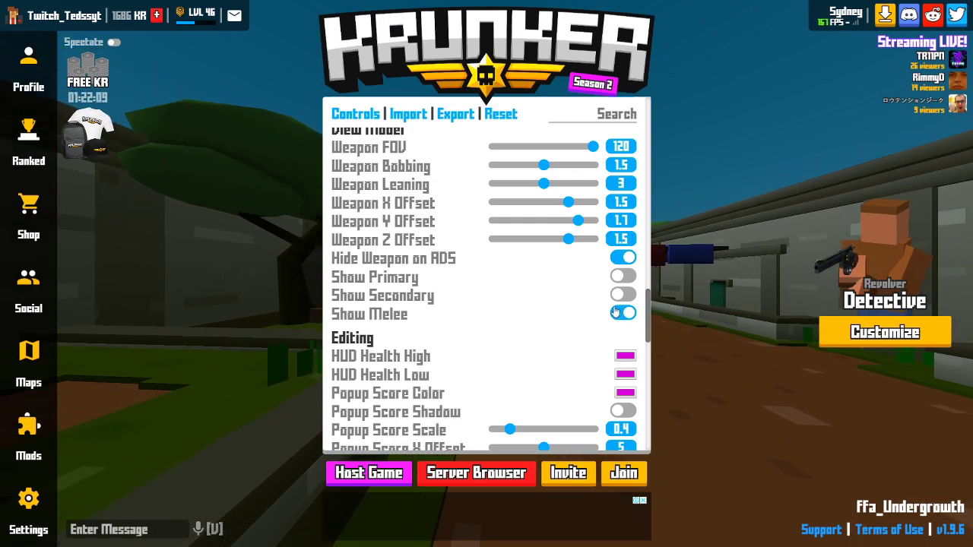
pyautogui.scroll(-3, 502, 267)
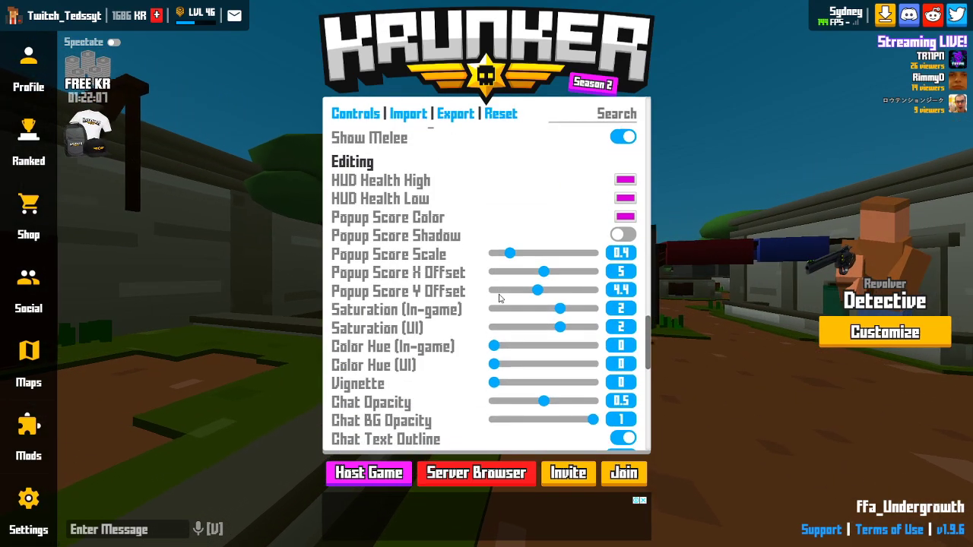
# - Switch the Popup Score Shadow toggle off and continue down the Editing list
pyautogui.scroll(-1, 390, 202)
pyautogui.scroll(1, 397, 207)
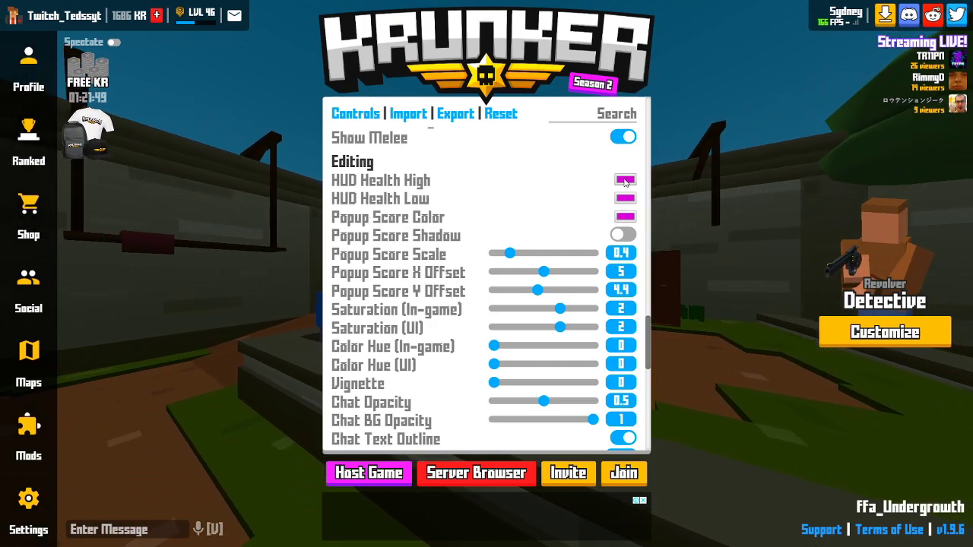
pyautogui.click(626, 239)
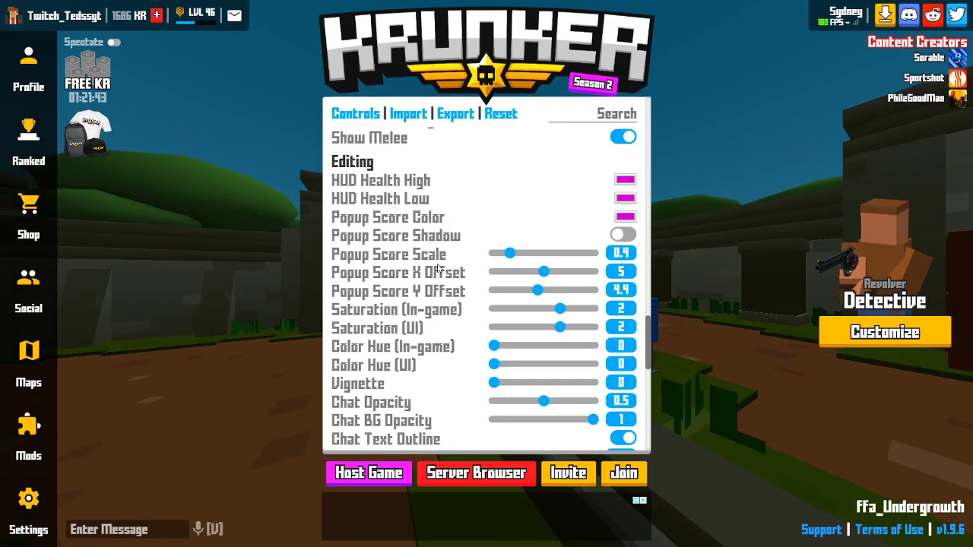
pyautogui.scroll(-1, 437, 268)
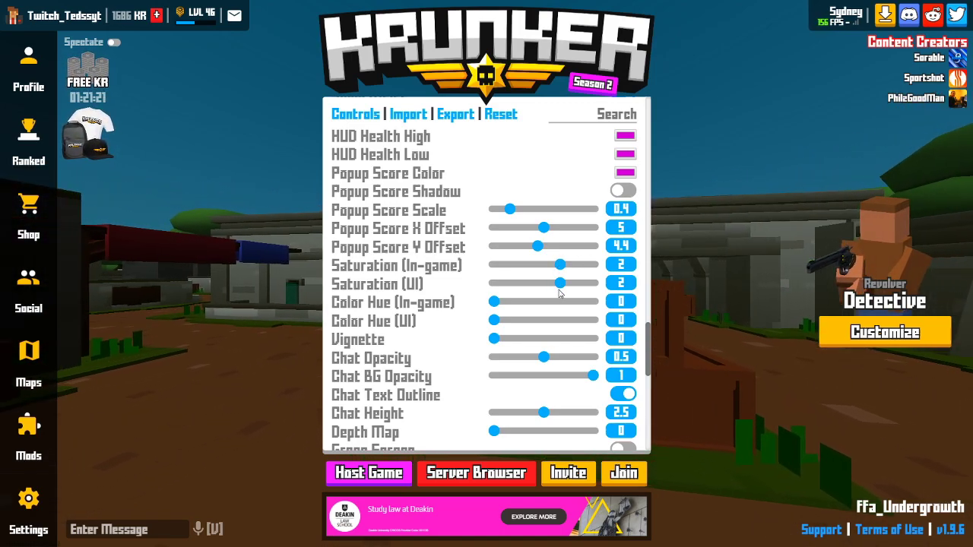
pyautogui.moveTo(558, 293)
pyautogui.mouseDown()
pyautogui.moveTo(504, 292)
pyautogui.moveTo(597, 293)
pyautogui.moveTo(498, 293)
pyautogui.moveTo(561, 292)
pyautogui.mouseUp()
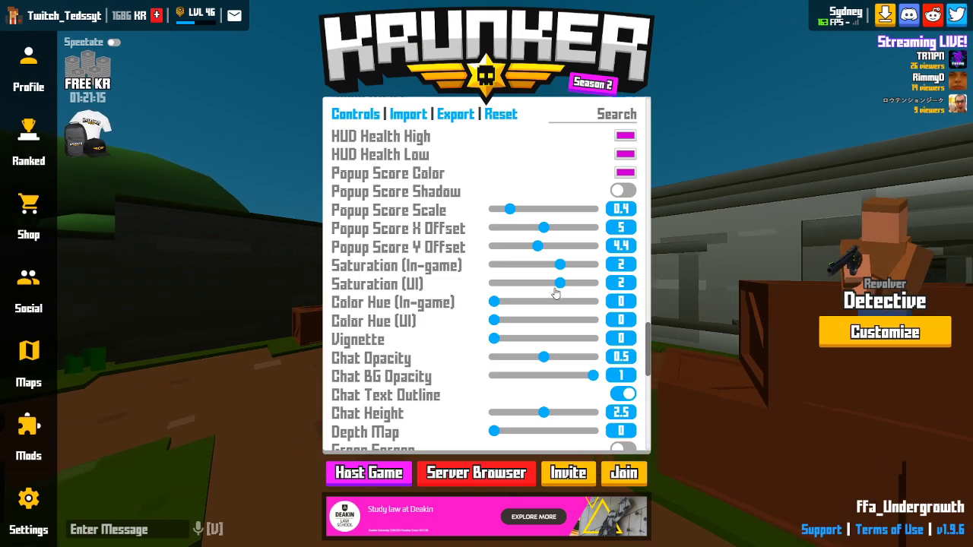
pyautogui.moveTo(496, 303); pyautogui.dragTo(482, 325)
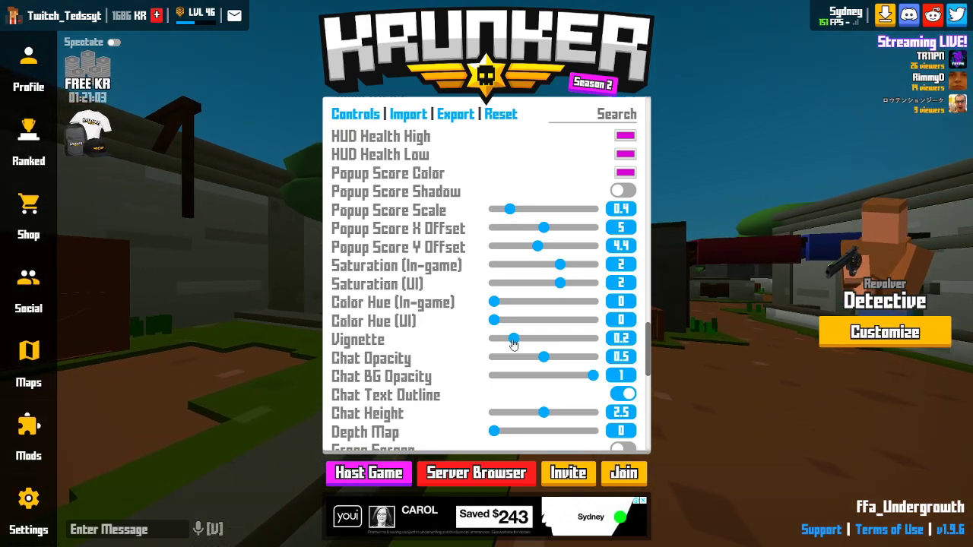
pyautogui.moveTo(547, 346); pyautogui.dragTo(594, 343)
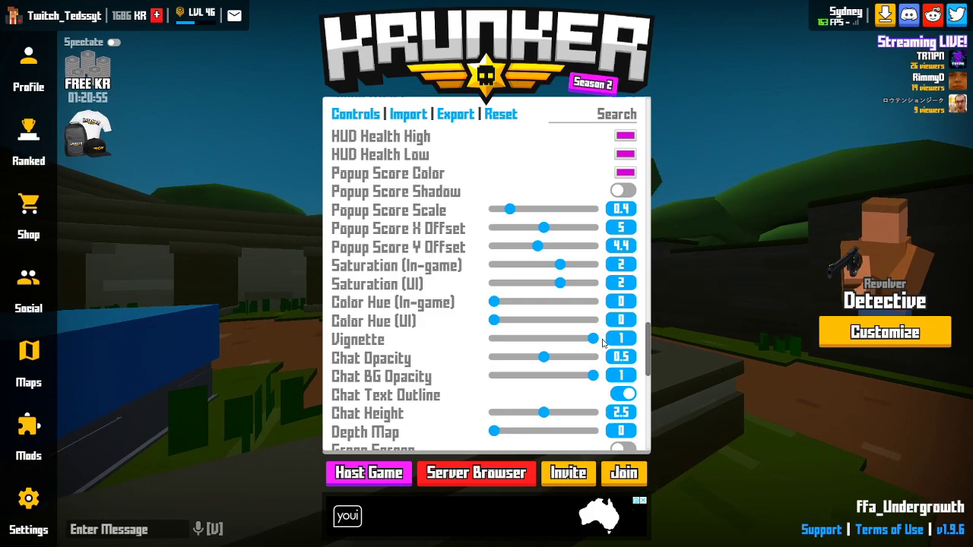
pyautogui.moveTo(594, 344)
pyautogui.mouseDown()
pyautogui.moveTo(506, 339)
pyautogui.moveTo(600, 339)
pyautogui.mouseUp()
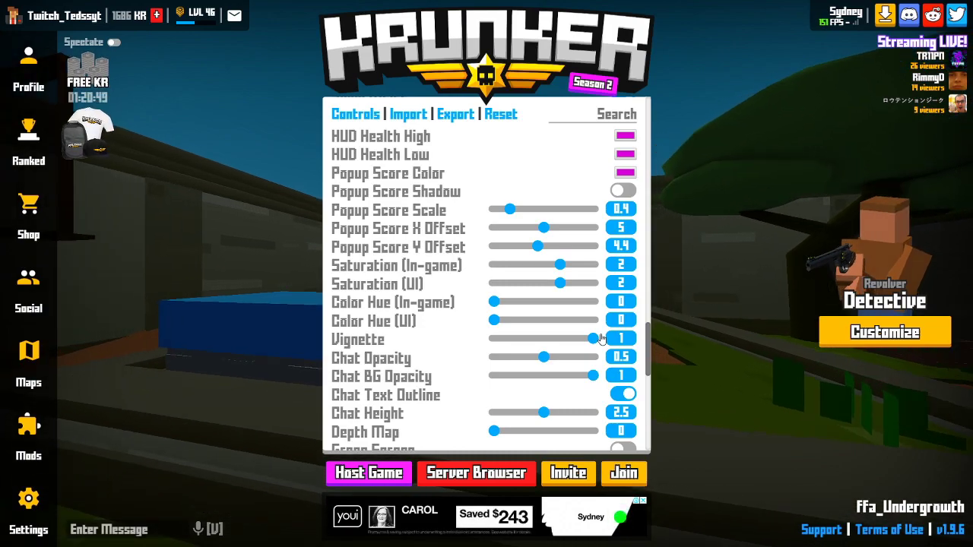
pyautogui.moveTo(594, 338); pyautogui.dragTo(441, 343)
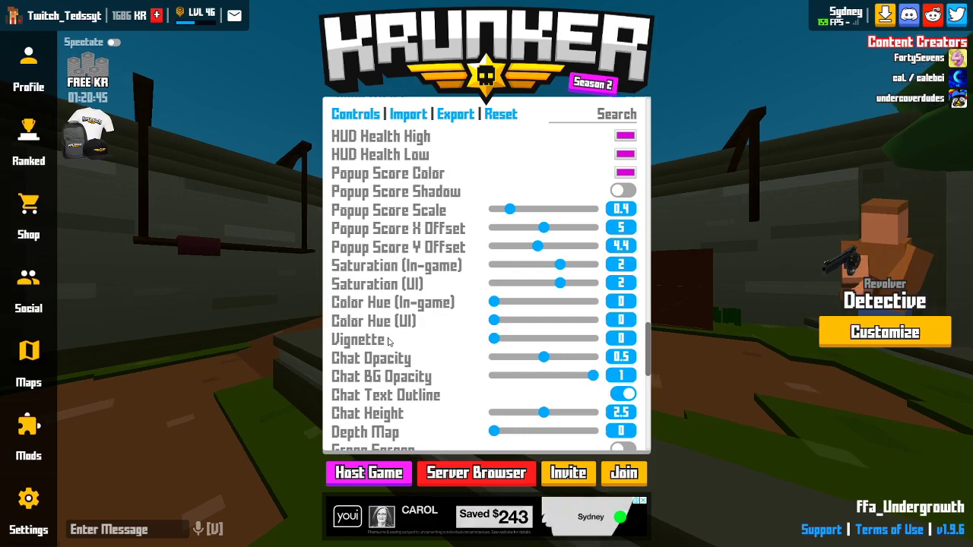
pyautogui.scroll(-1, 494, 330)
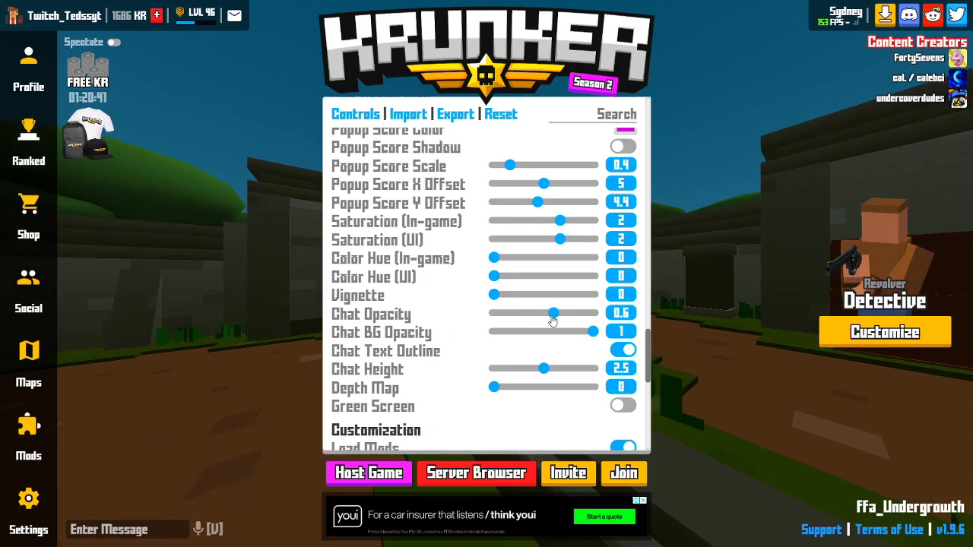
pyautogui.moveTo(552, 317); pyautogui.dragTo(546, 316)
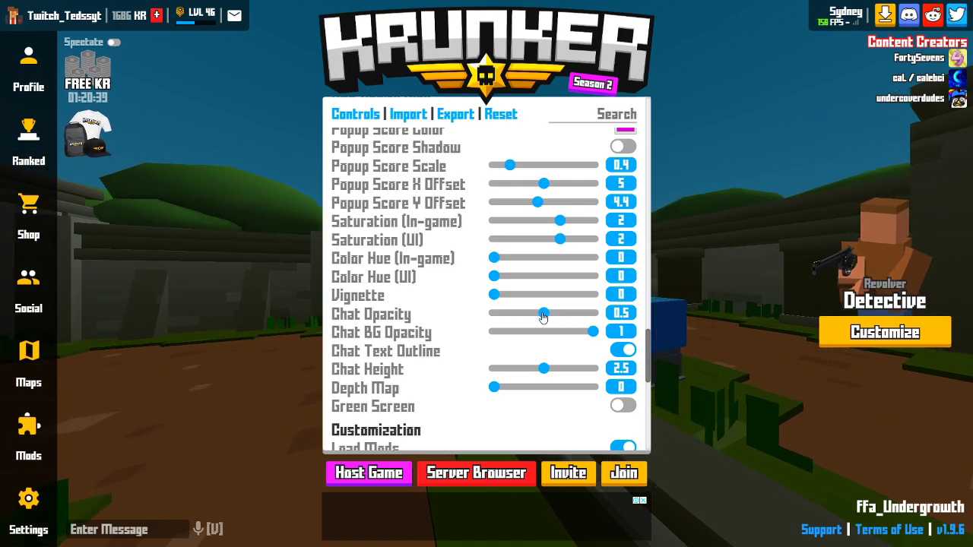
pyautogui.scroll(-2, 441, 307)
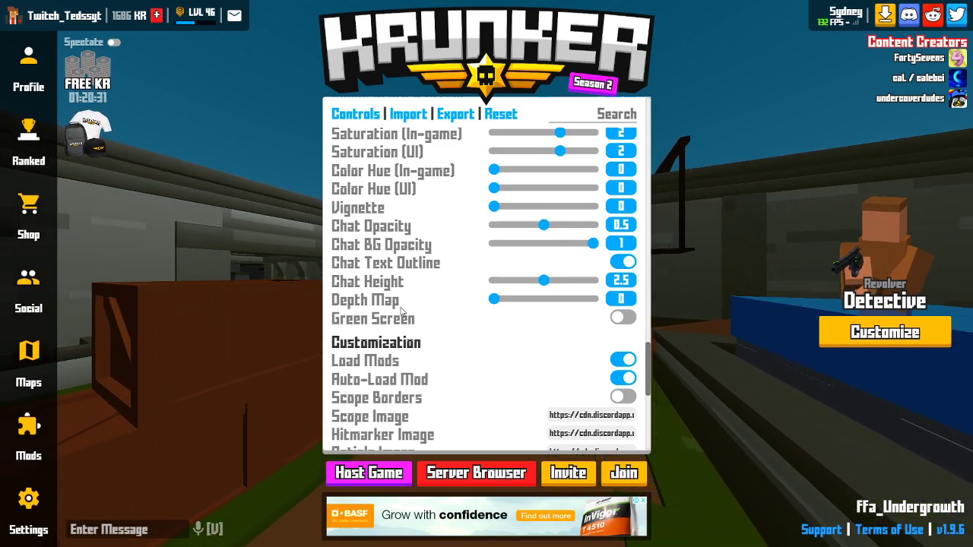
pyautogui.click(623, 318)
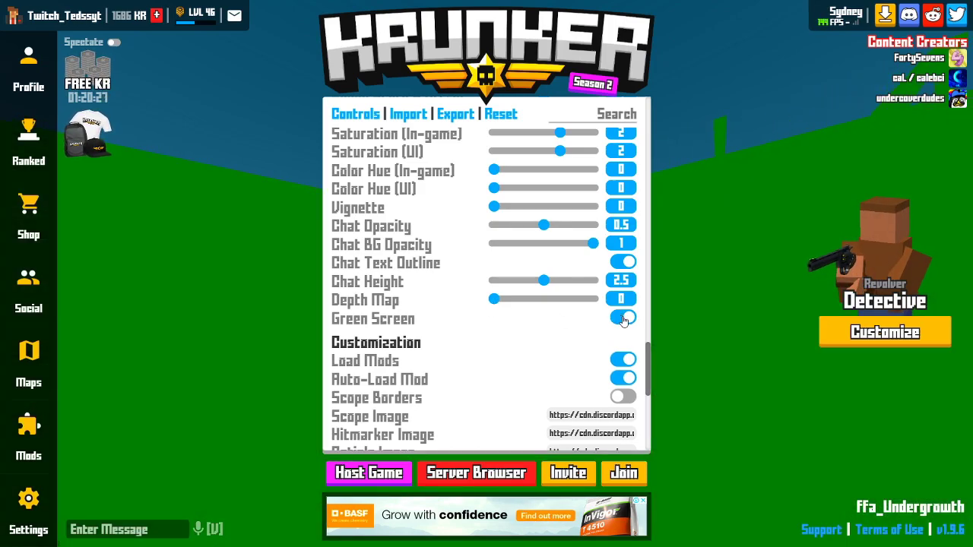
pyautogui.click(623, 319)
pyautogui.scroll(-2, 504, 332)
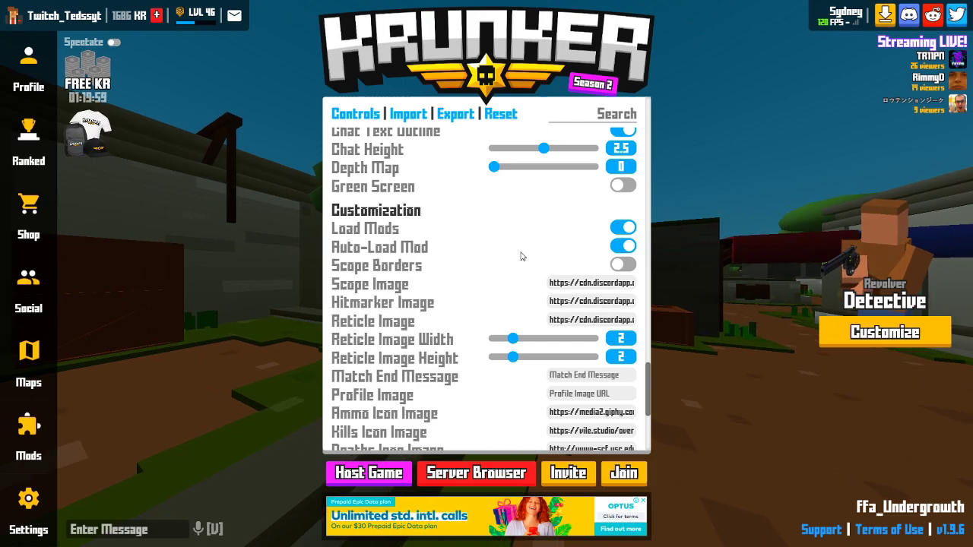
pyautogui.scroll(-2, 521, 256)
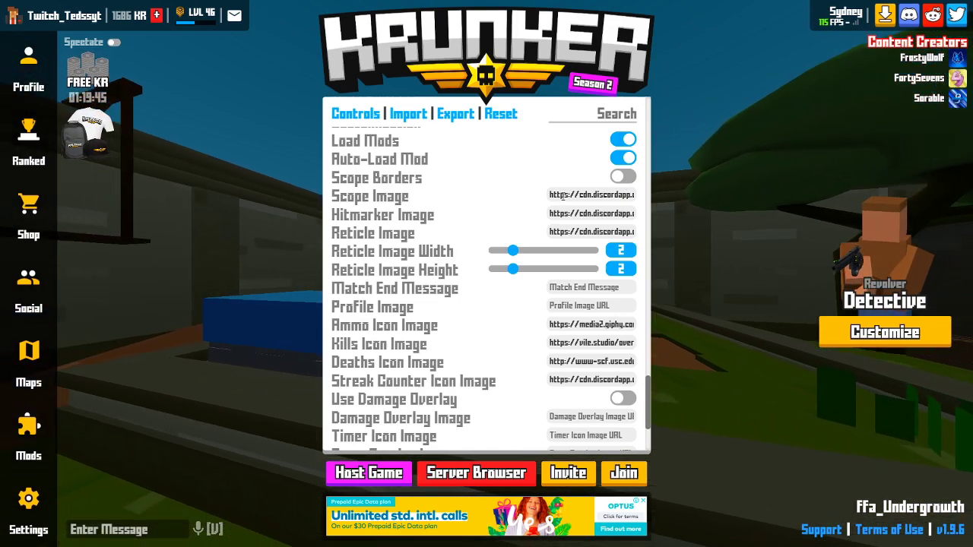
pyautogui.doubleClick(559, 194)
pyautogui.click(576, 214)
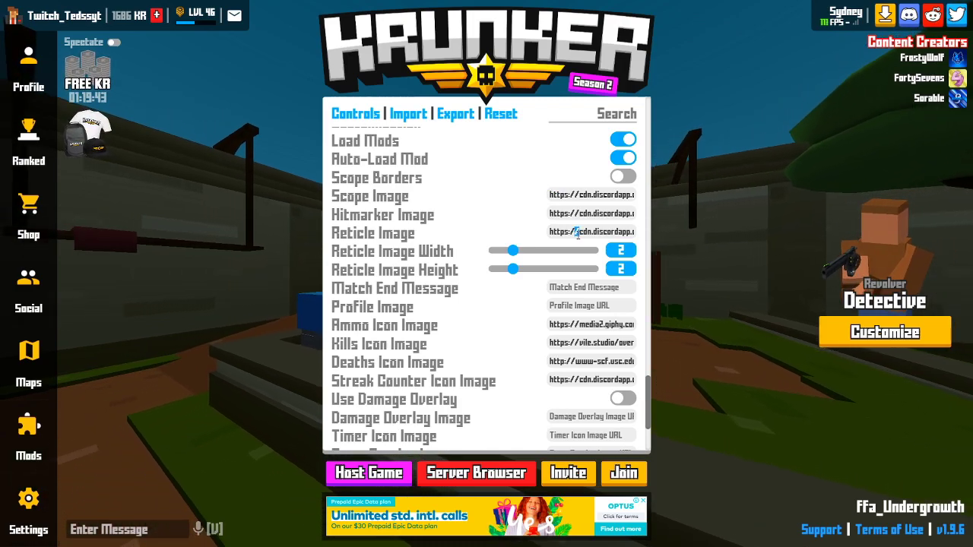
pyautogui.click(576, 232)
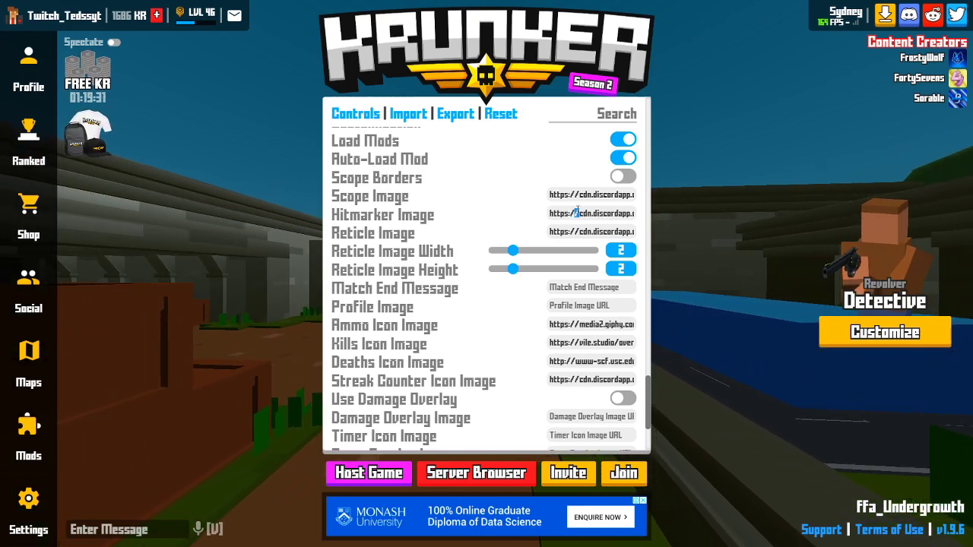
pyautogui.scroll(-1, 477, 285)
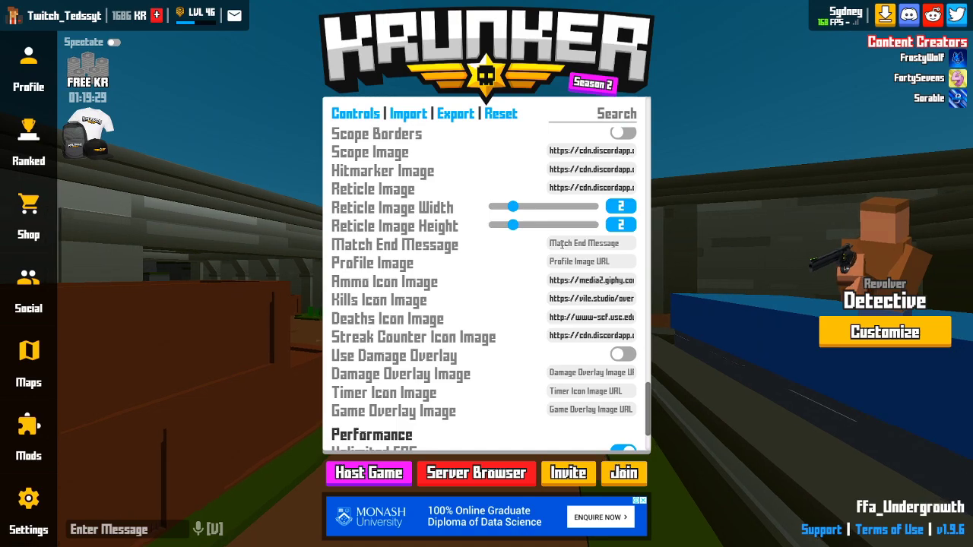
# - Replace the old video link in Match End Message with 'gg well played'
pyautogui.hotkey('ctrl', 'a')
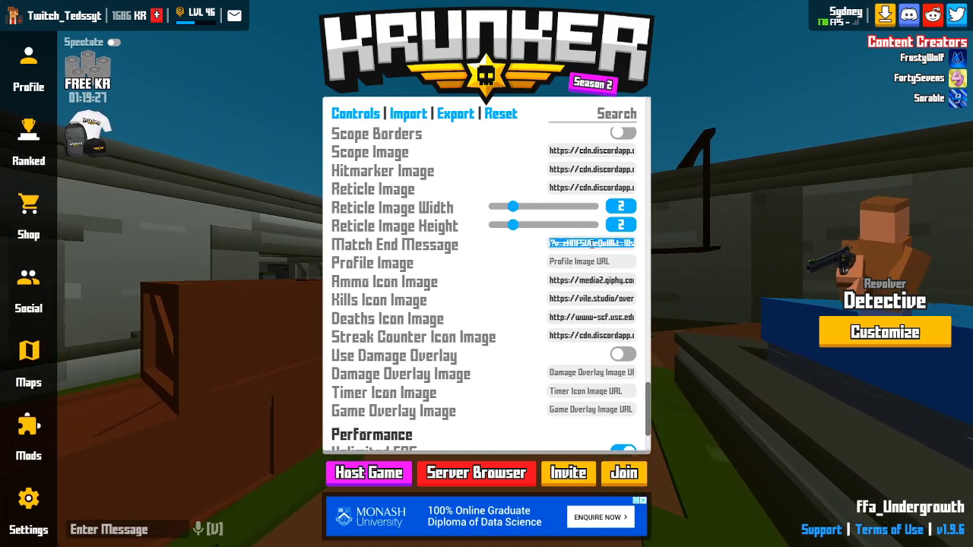
pyautogui.press('BackSpace')
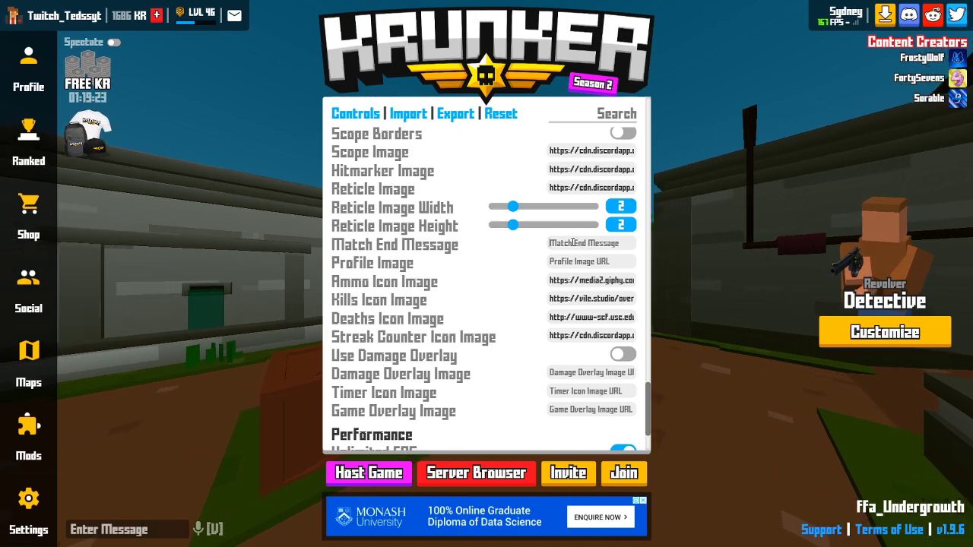
pyautogui.write('ggg')
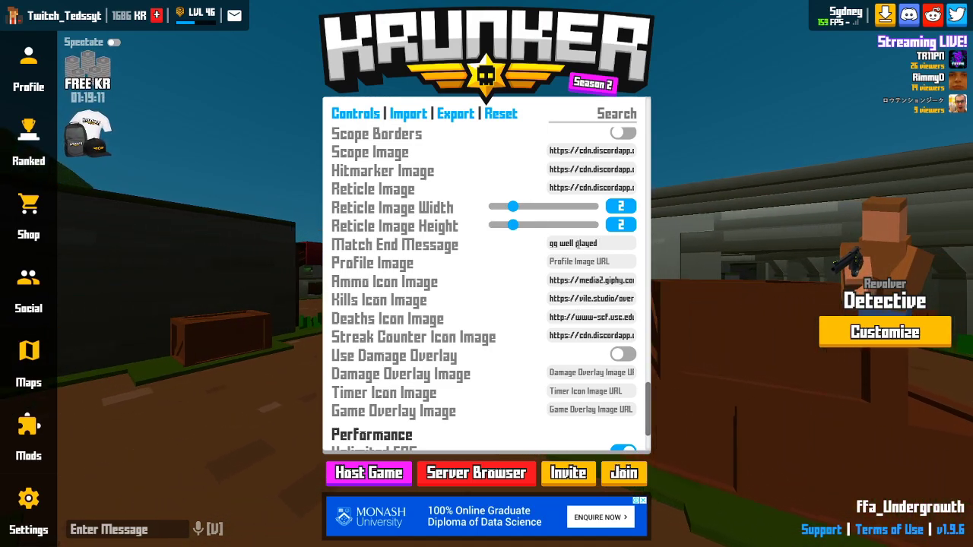
pyautogui.click(600, 244)
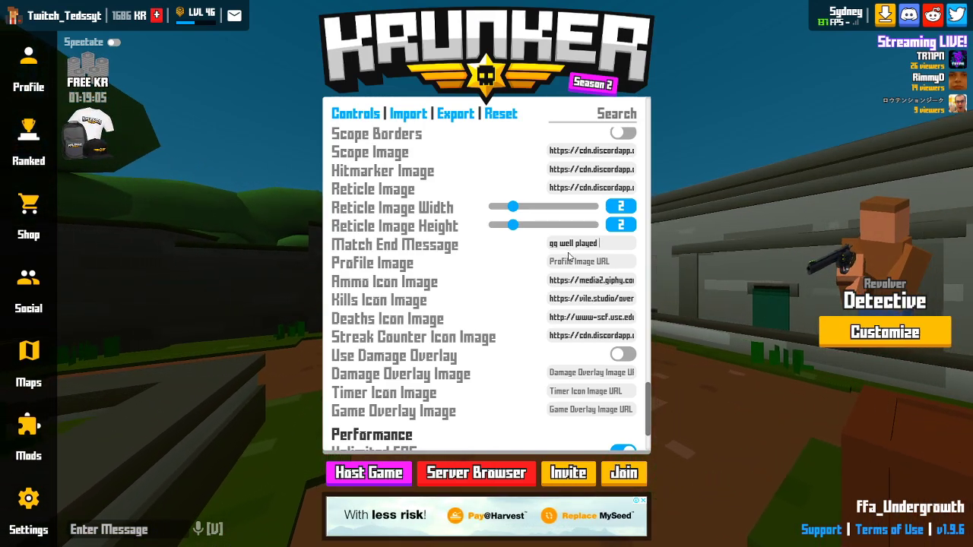
pyautogui.moveTo(569, 299)
pyautogui.mouseDown()
pyautogui.moveTo(593, 298)
pyautogui.moveTo(594, 317)
pyautogui.moveTo(623, 336)
pyautogui.mouseUp()
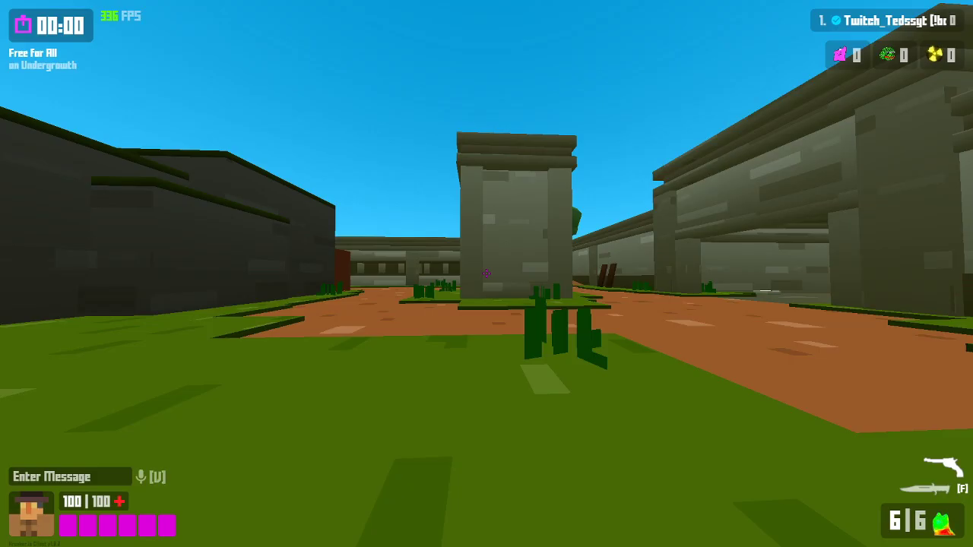
# - Leave the match for the main menu and reopen Settings from the left sidebar
pyautogui.press('Escape')
pyautogui.click(30, 518)
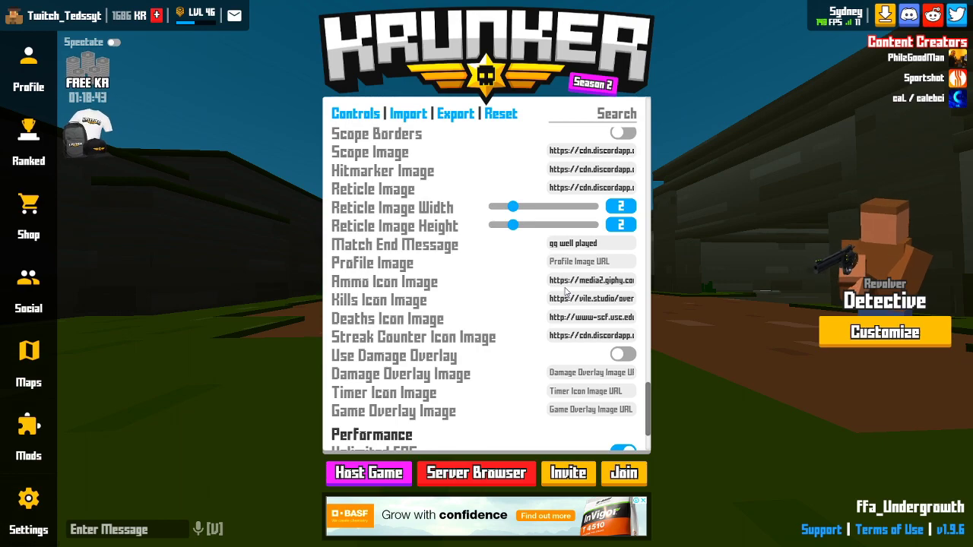
pyautogui.scroll(-1, 486, 324)
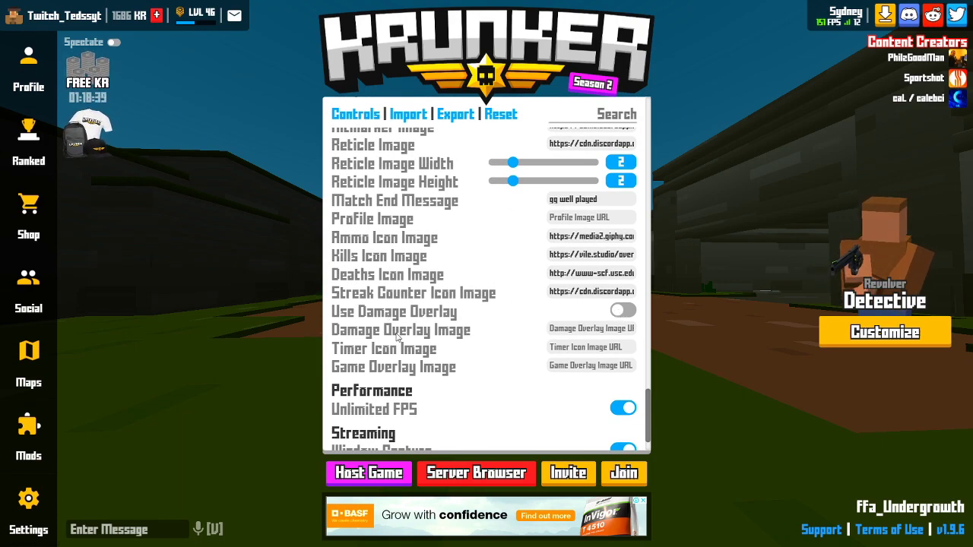
pyautogui.scroll(-1, 385, 344)
pyautogui.scroll(-1, 457, 319)
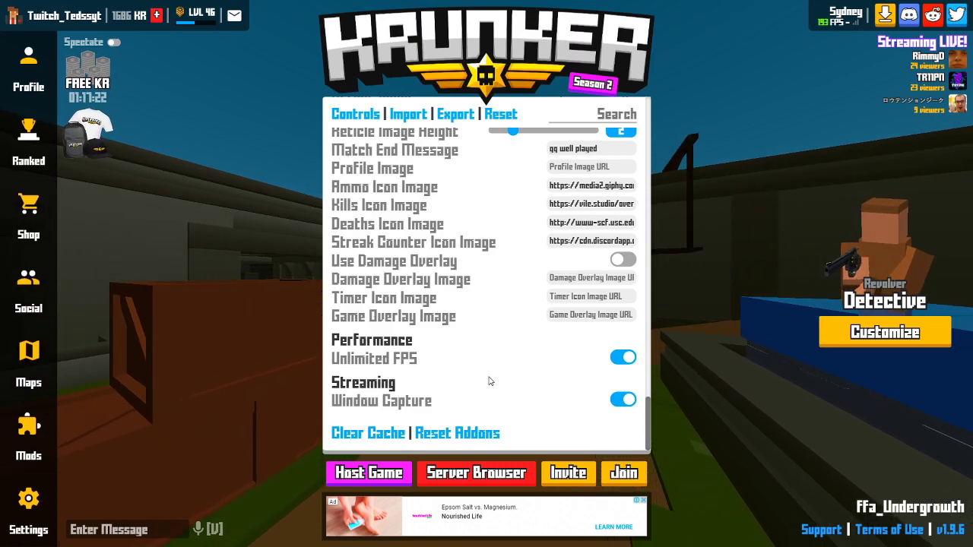
pyautogui.moveTo(648, 407)
pyautogui.mouseDown()
pyautogui.moveTo(658, 138)
pyautogui.moveTo(650, 91)
pyautogui.mouseUp()
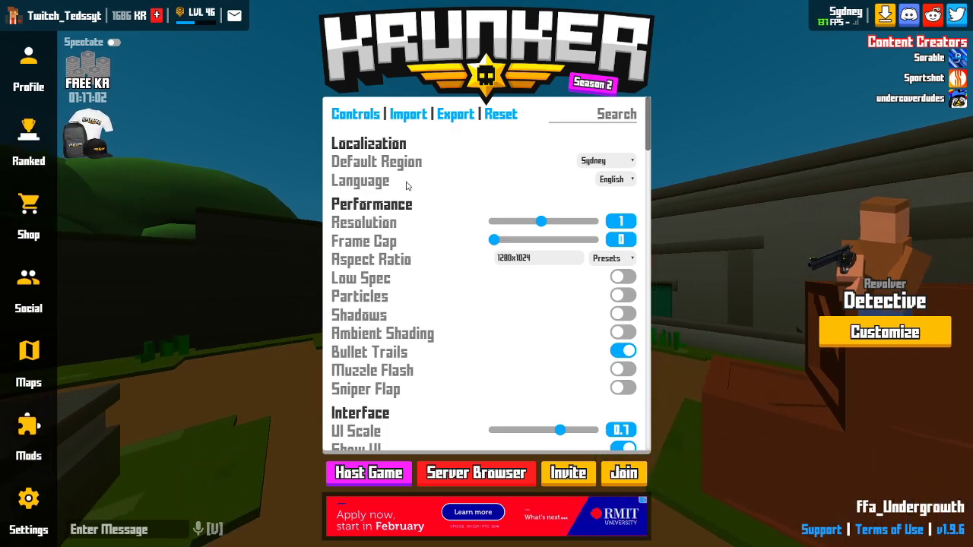
pyautogui.scroll(-1, 407, 187)
pyautogui.scroll(1, 415, 200)
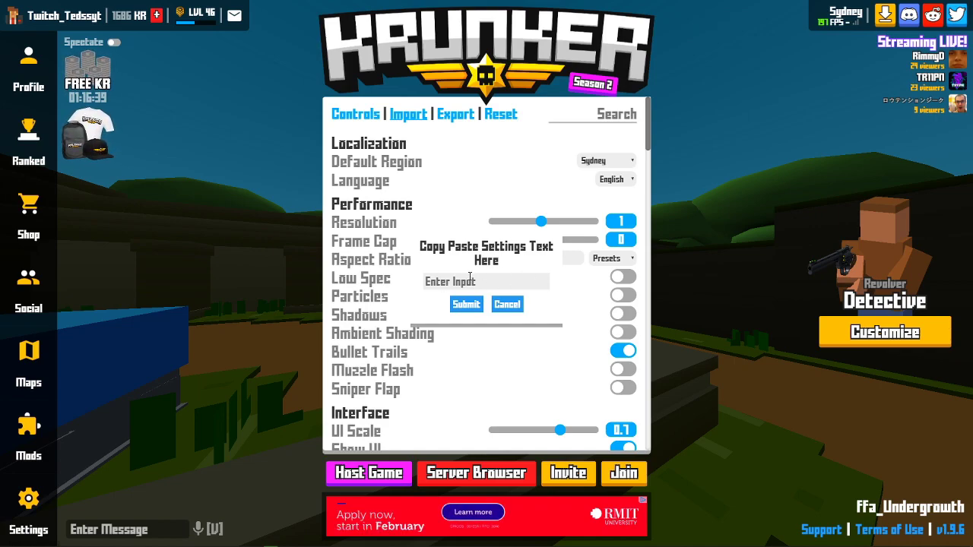
pyautogui.click(507, 304)
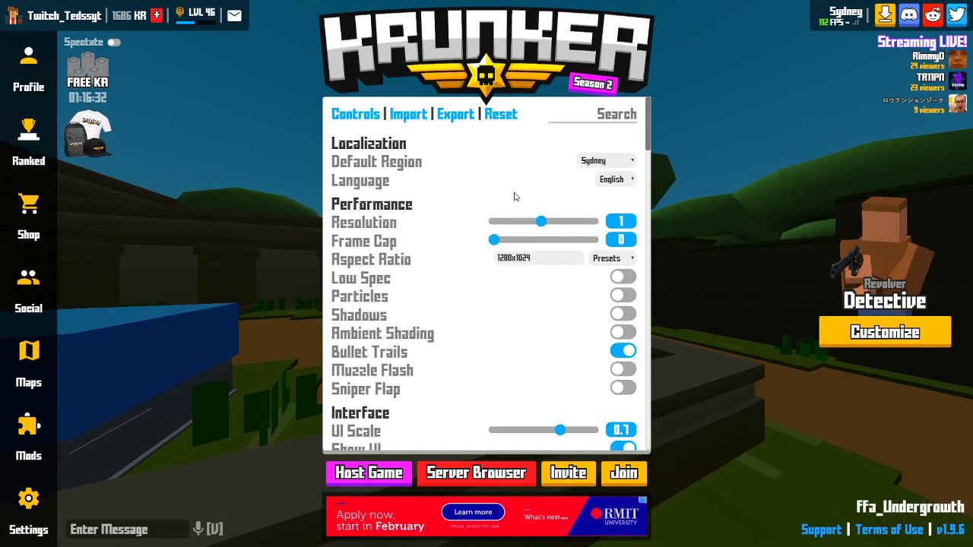
pyautogui.scroll(-4, 491, 297)
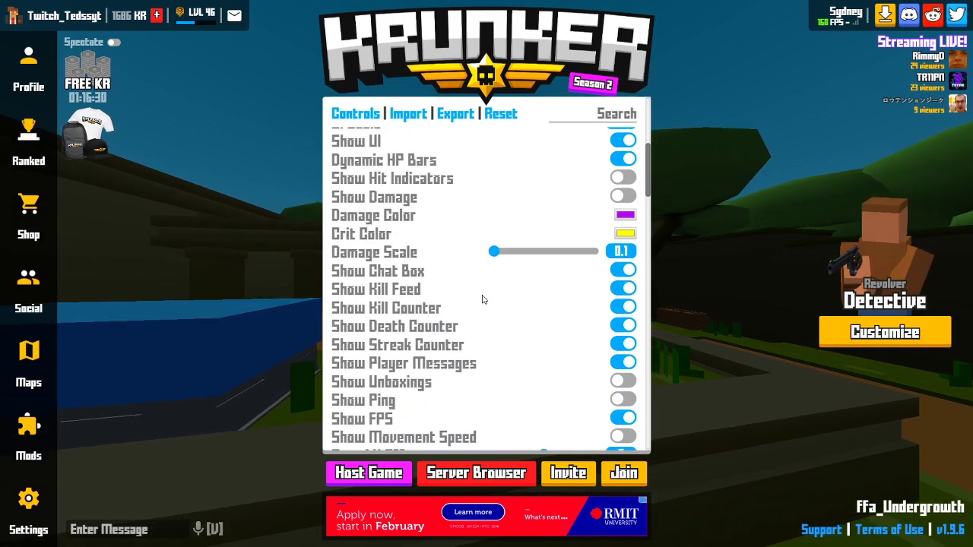
pyautogui.scroll(3, 482, 298)
pyautogui.scroll(2, 481, 299)
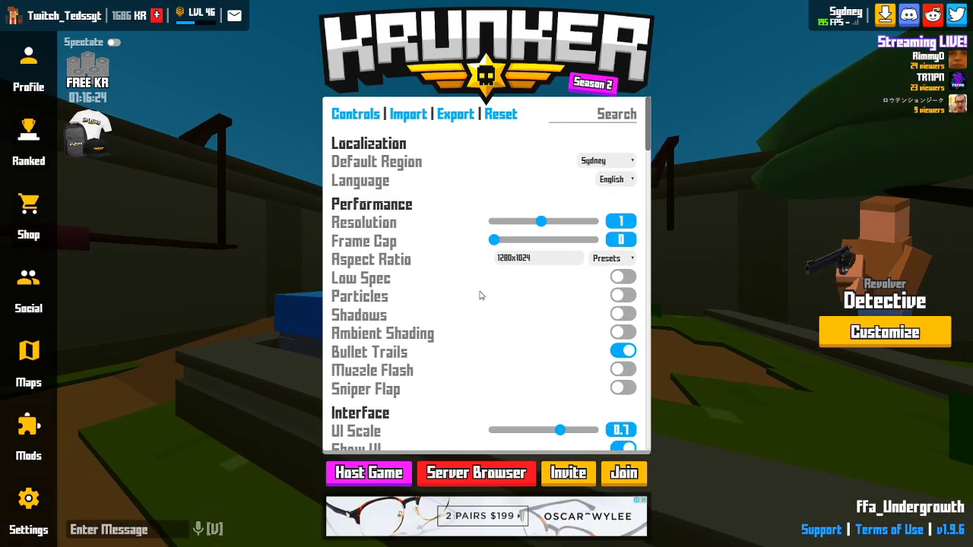